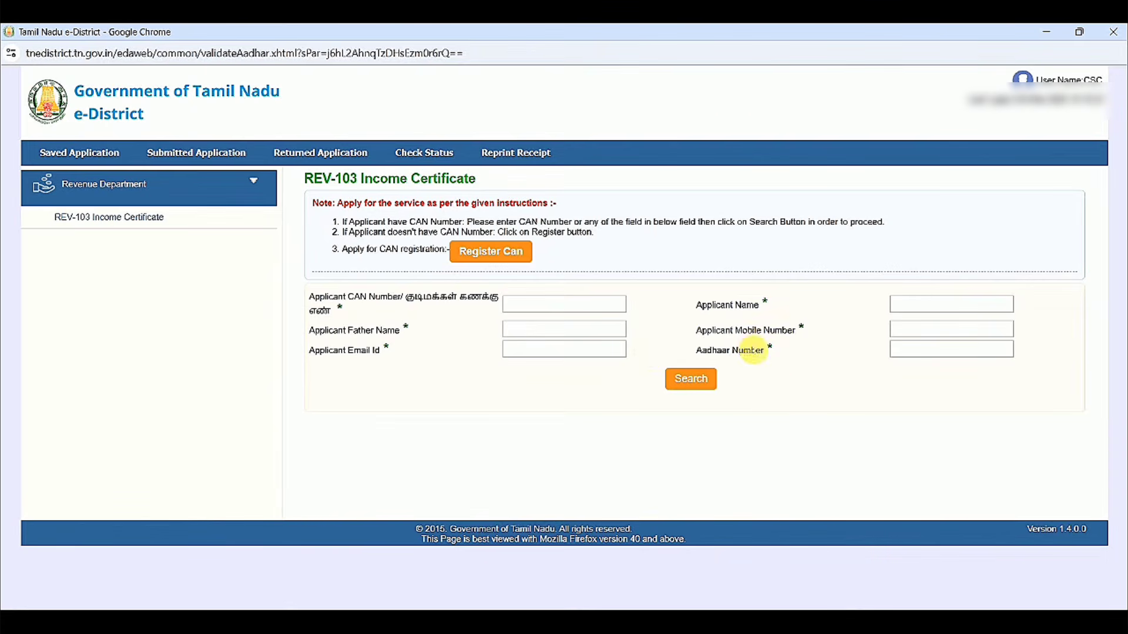
# Step: Search for the applicant by Aadhaar number, select the matching CAN record and proceed with the income certificate application
pyautogui.click(913, 352)
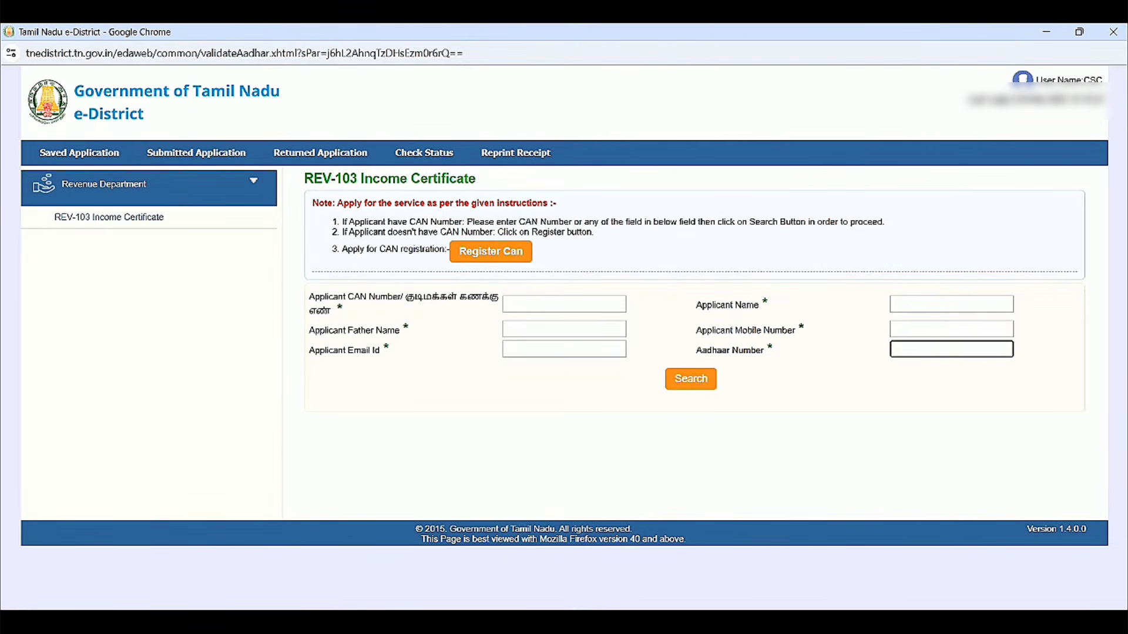
pyautogui.press('Return')
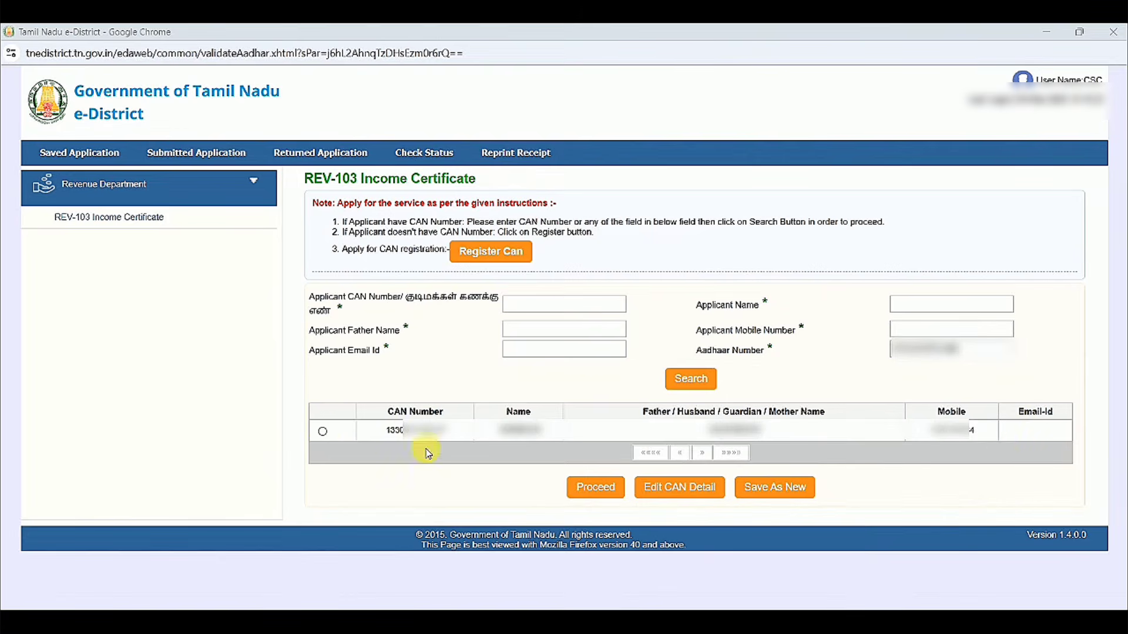
pyautogui.click(322, 431)
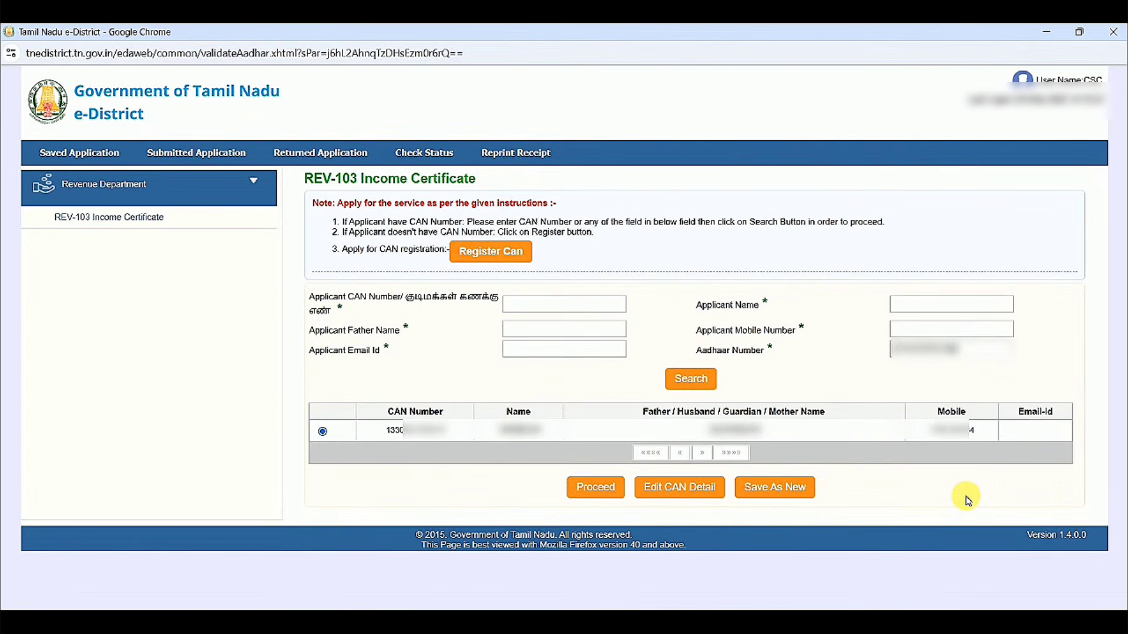
pyautogui.click(598, 487)
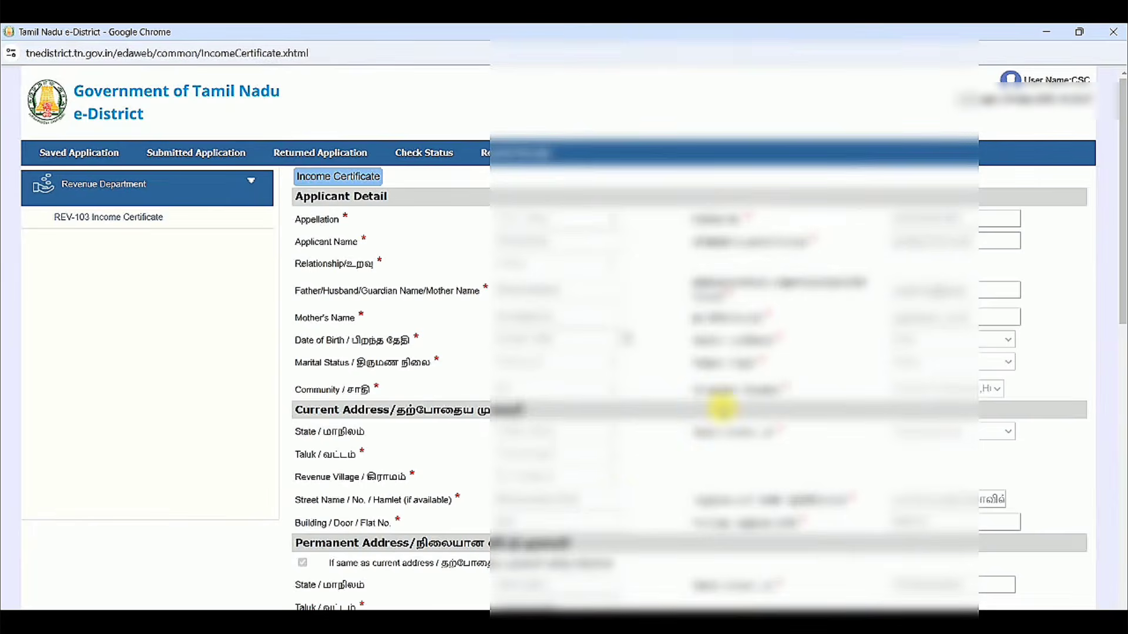
# Step: Set the total number of family members to 4 in the family details section
pyautogui.scroll(-15, 788, 453)
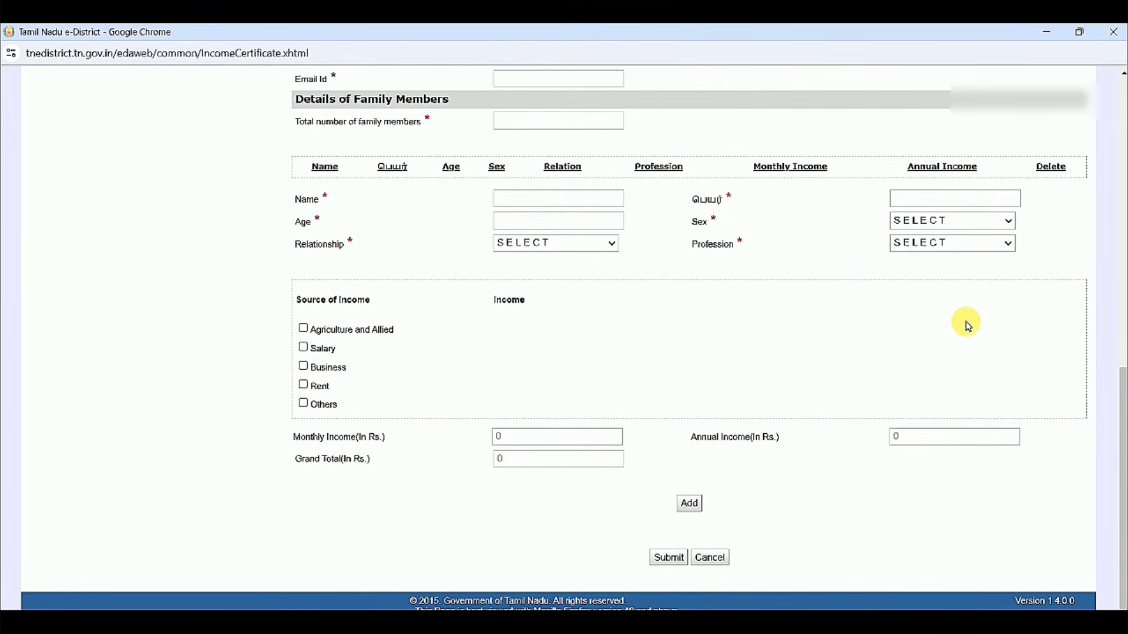
pyautogui.click(570, 120)
pyautogui.write('4')
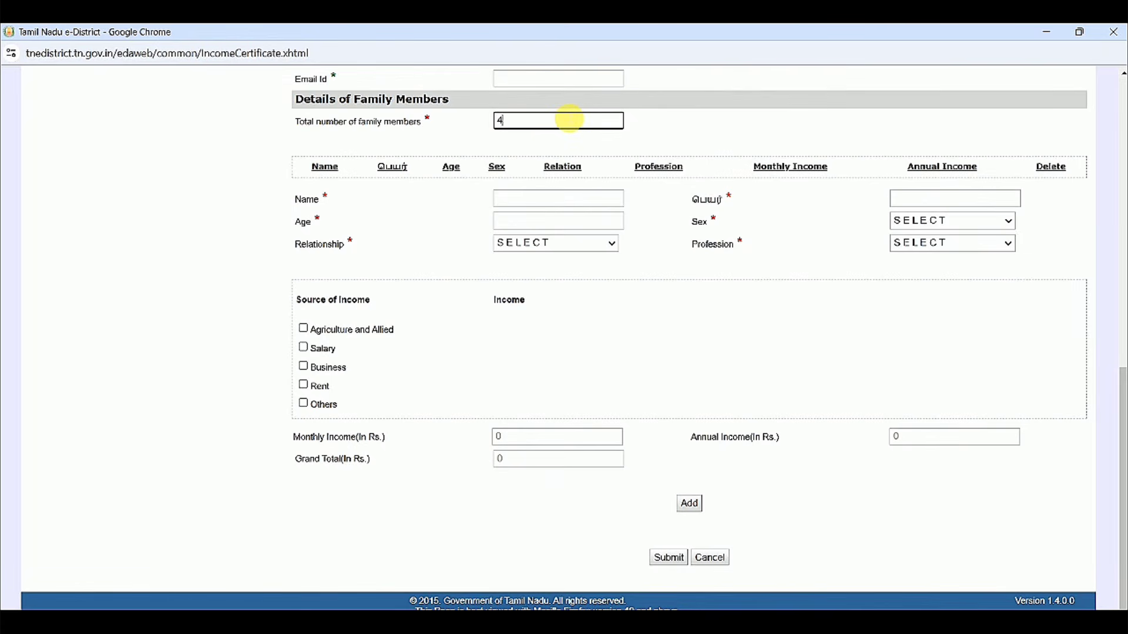
pyautogui.click(424, 216)
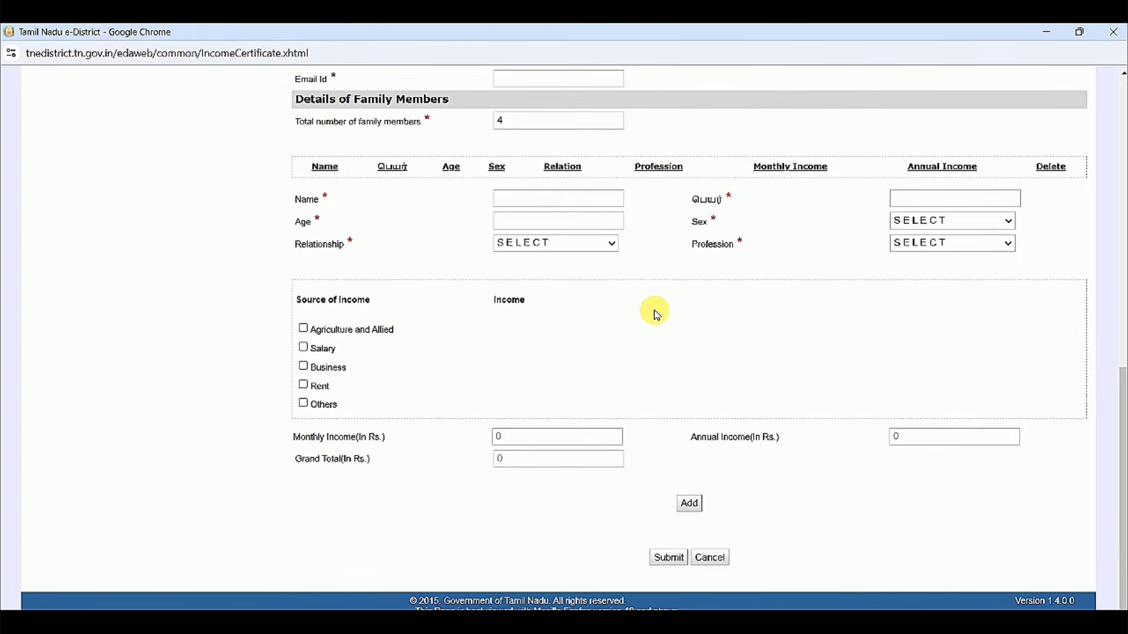
# Step: Enter the first family member's placeholder name Xxxx in English and its Tamil form, with age 45
pyautogui.click(573, 200)
pyautogui.write('XXXX')
pyautogui.click(973, 202)
pyautogui.write('XXXX')
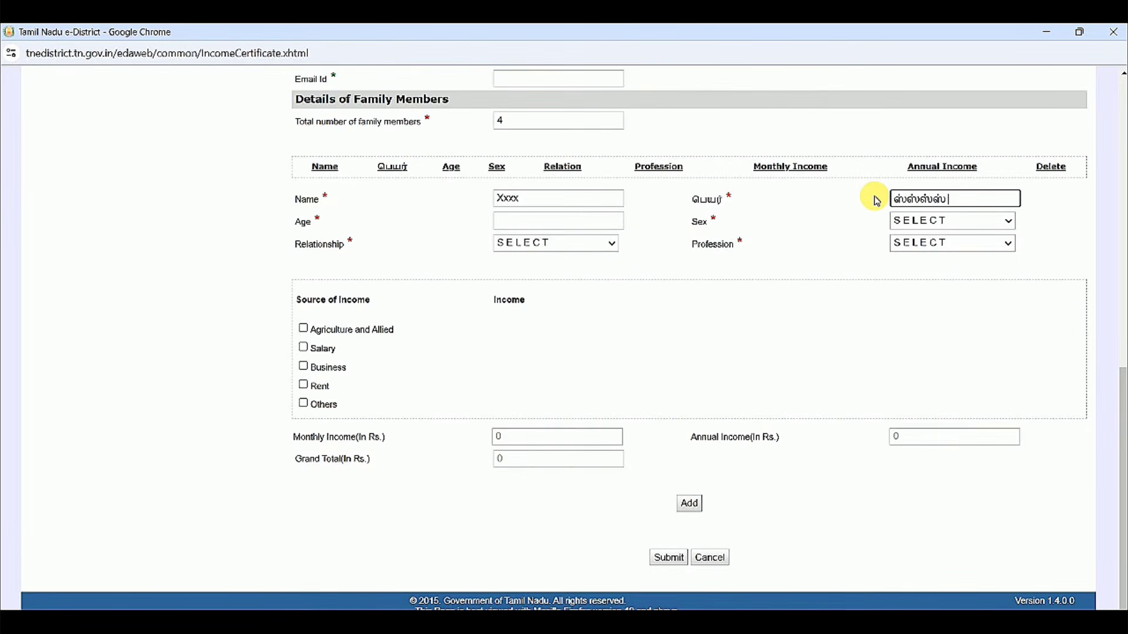
pyautogui.press('Tab')
pyautogui.write('45')
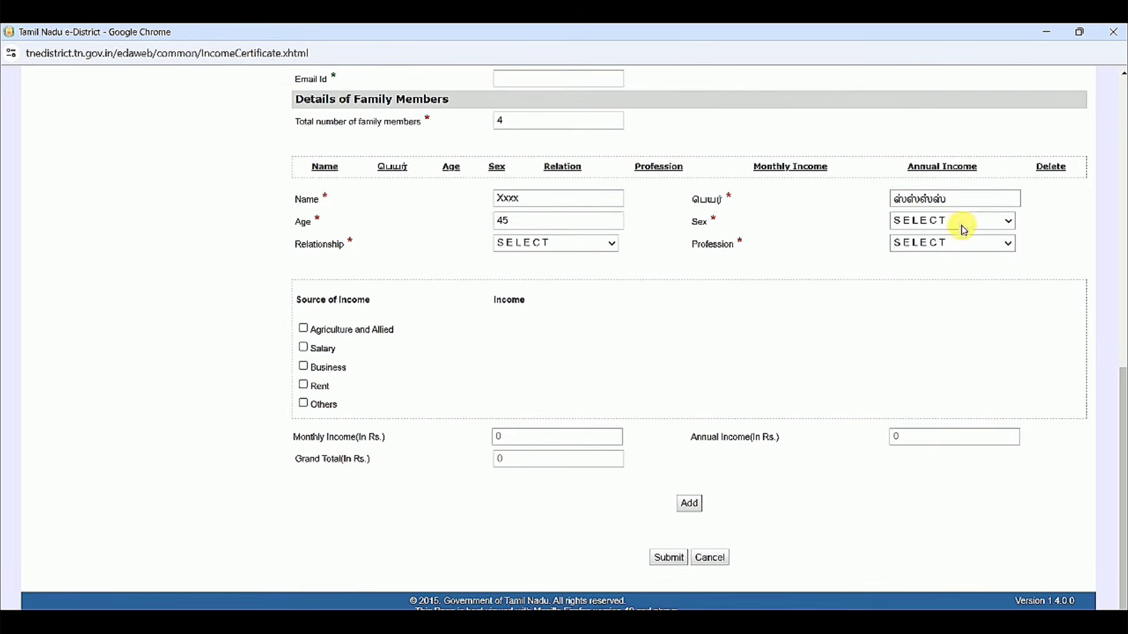
# Step: Set the first family member's sex to Male, relationship to Father and profession to Government
pyautogui.click(963, 229)
pyautogui.click(922, 309)
pyautogui.click(600, 243)
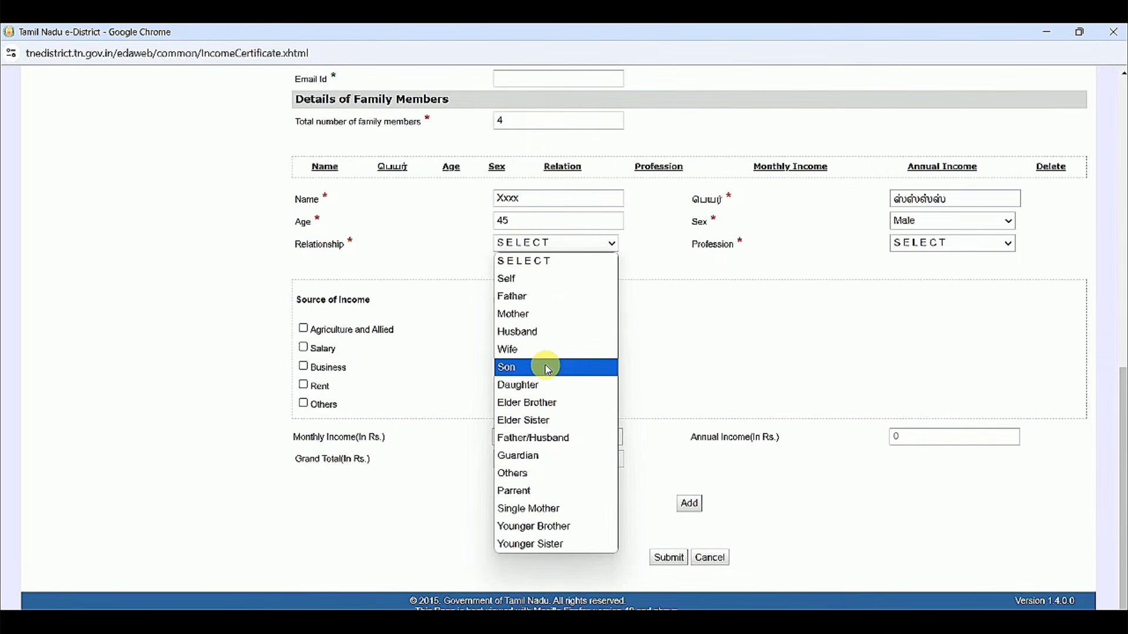
pyautogui.click(517, 296)
pyautogui.click(940, 243)
pyautogui.click(919, 279)
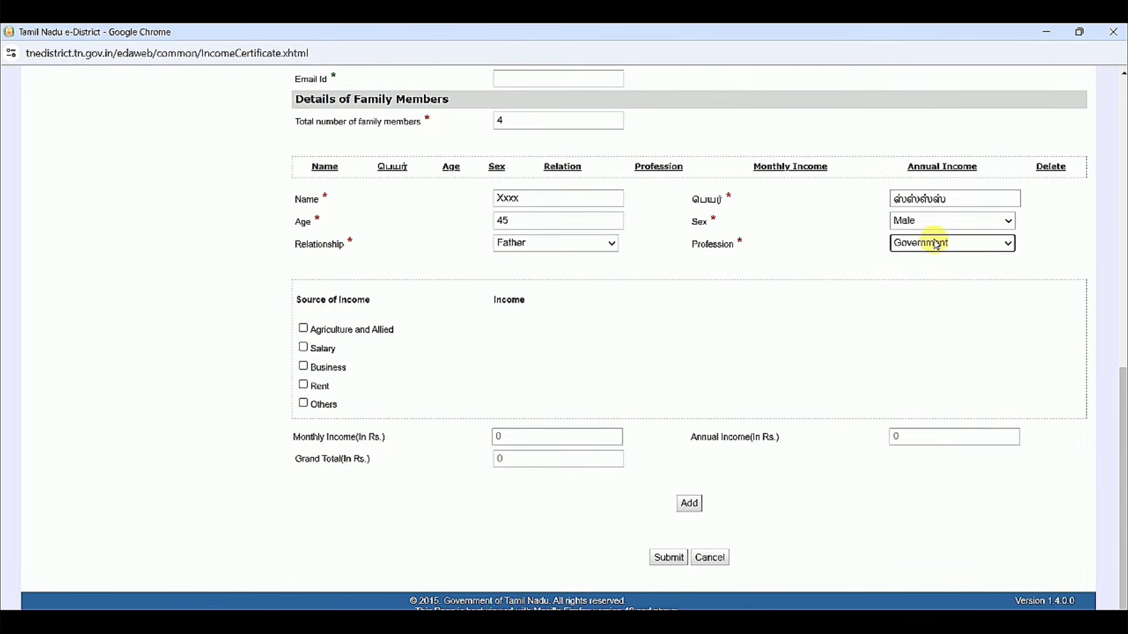
# Step: Try Salary as the father's source of income and Household/Dependent as his profession
pyautogui.click(303, 348)
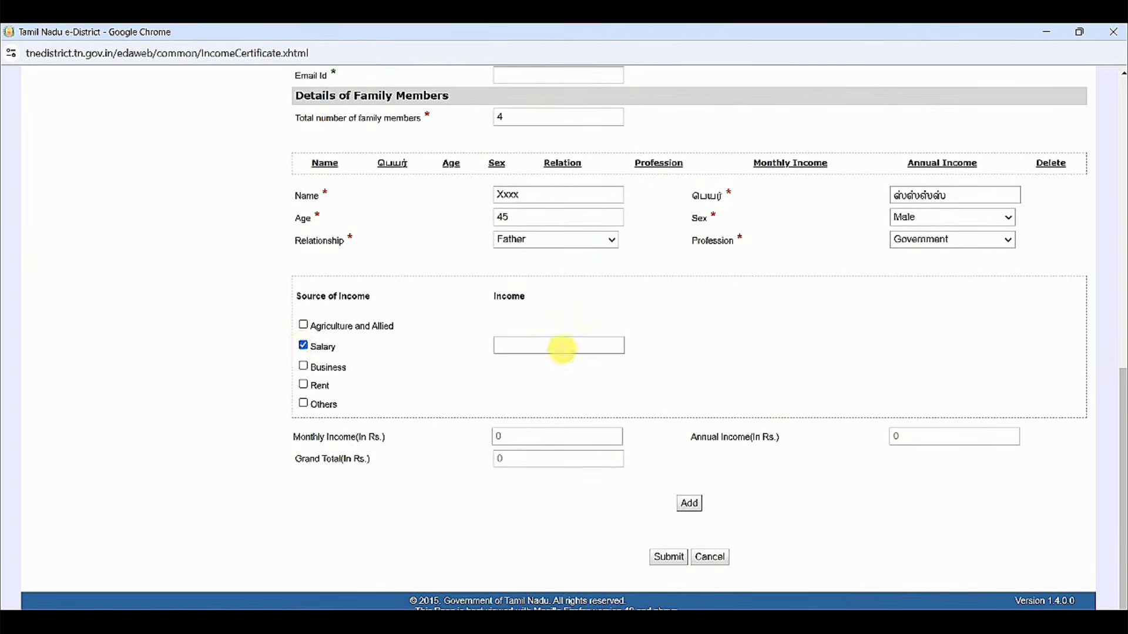
pyautogui.click(564, 349)
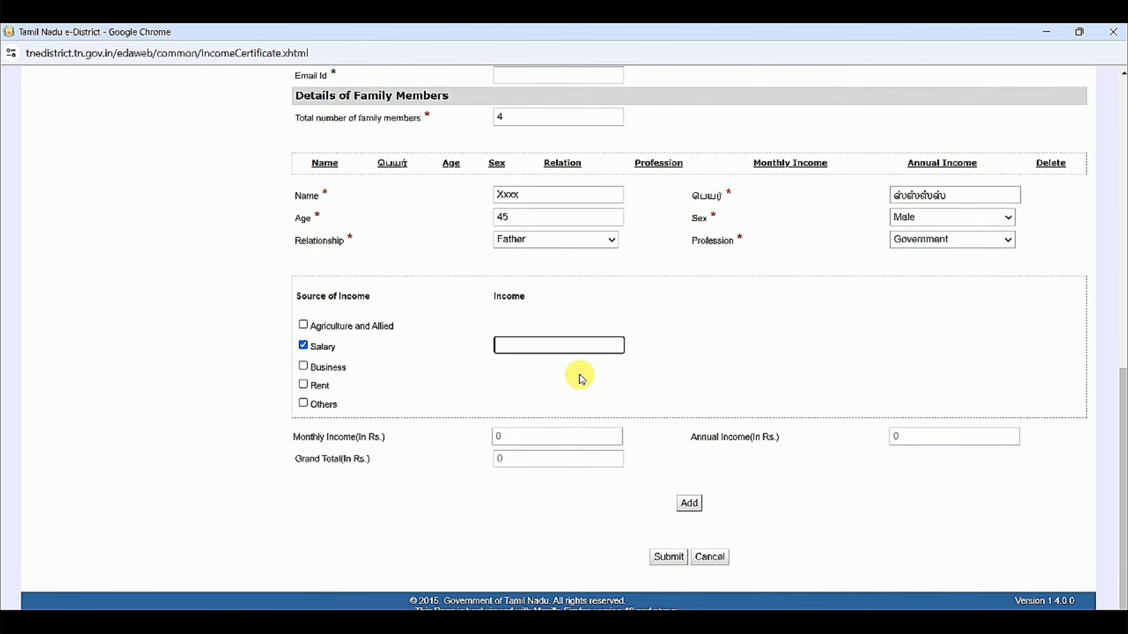
pyautogui.click(955, 240)
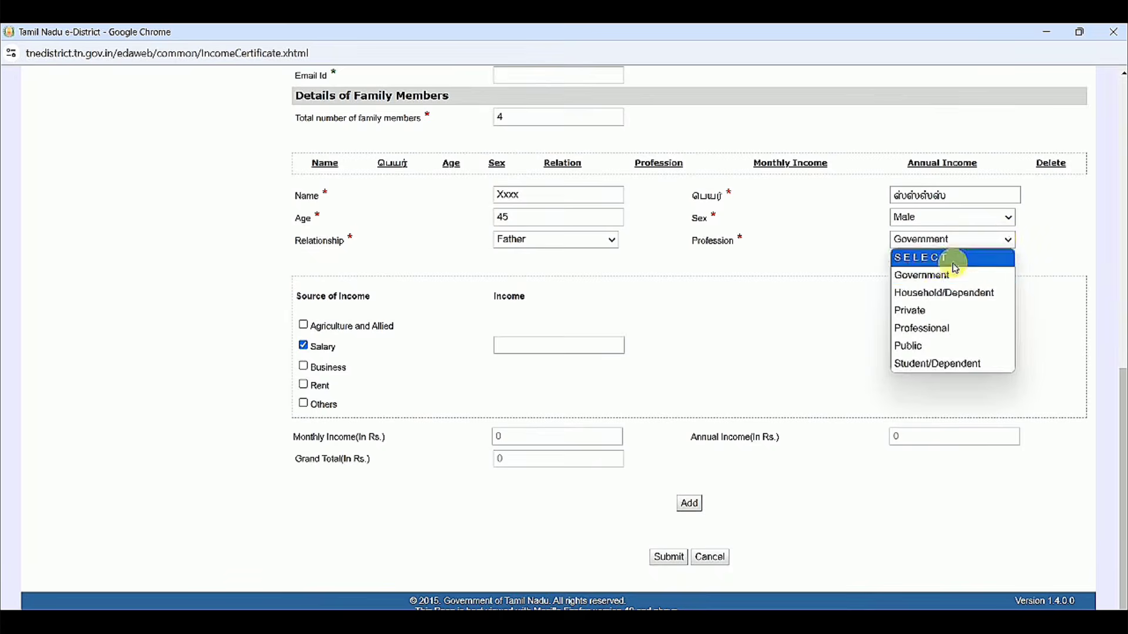
pyautogui.click(940, 293)
# Step: Set the father's profession to Private
pyautogui.click(967, 247)
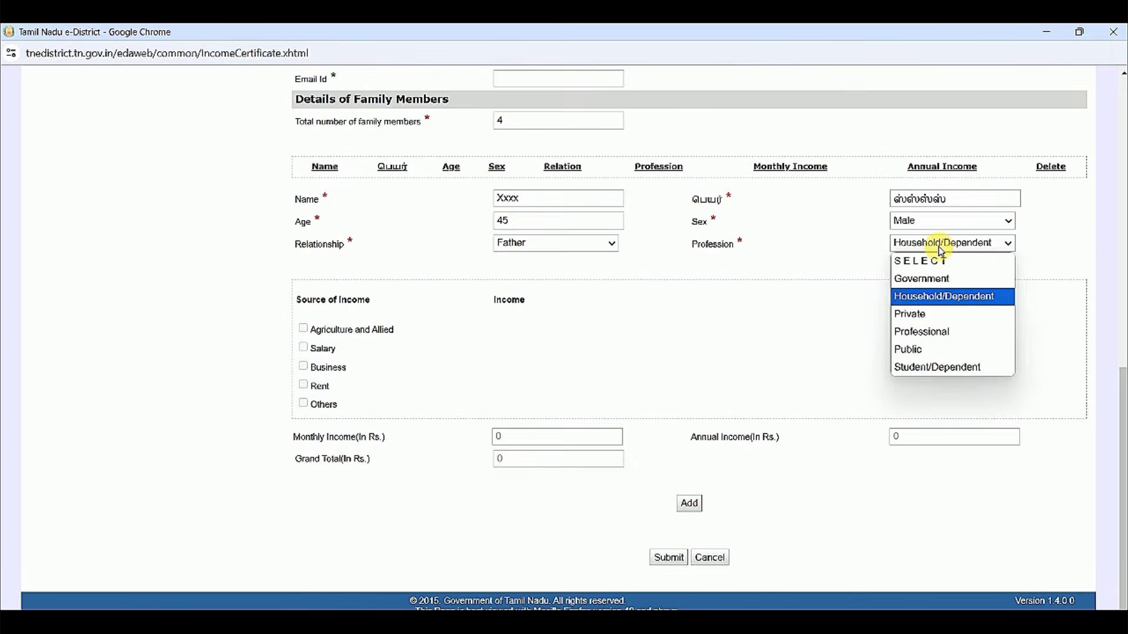
pyautogui.click(914, 313)
pyautogui.click(302, 332)
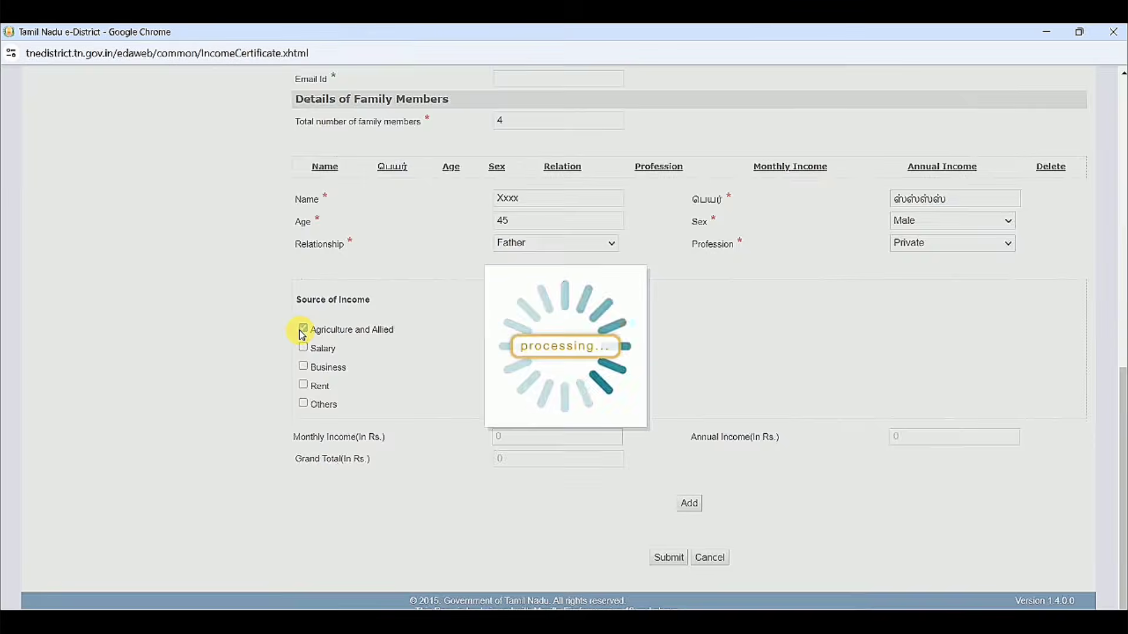
pyautogui.click(303, 348)
pyautogui.click(302, 329)
pyautogui.click(303, 348)
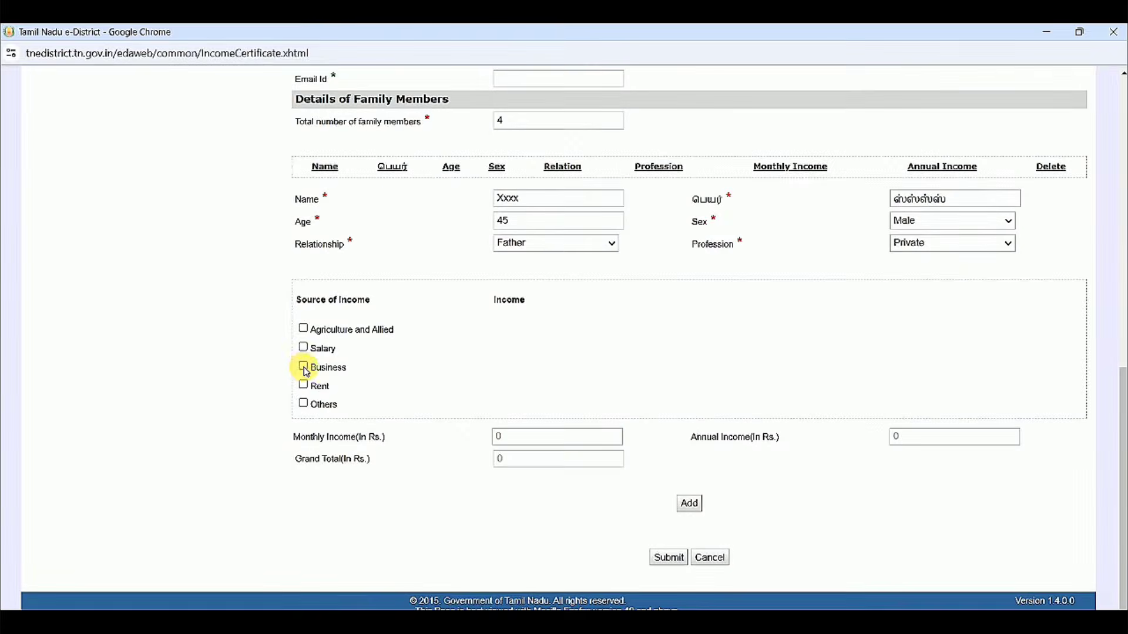
pyautogui.click(304, 367)
pyautogui.click(303, 385)
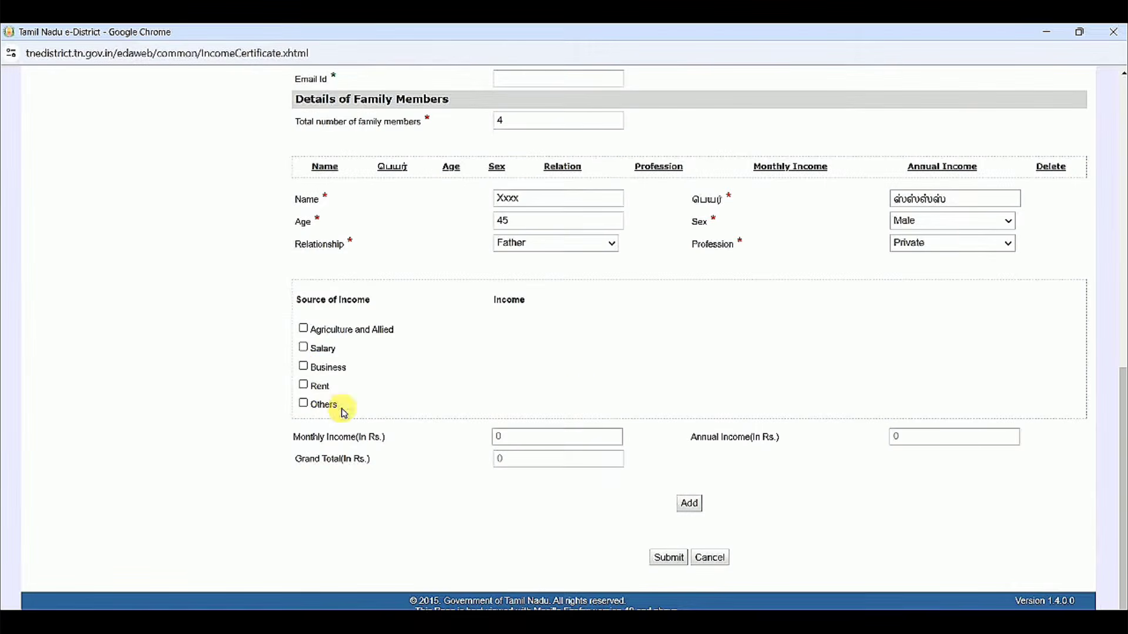
# Step: Choose Others as the father's source of income and enter an income of 7000
pyautogui.click(304, 403)
pyautogui.click(541, 380)
pyautogui.write('6')
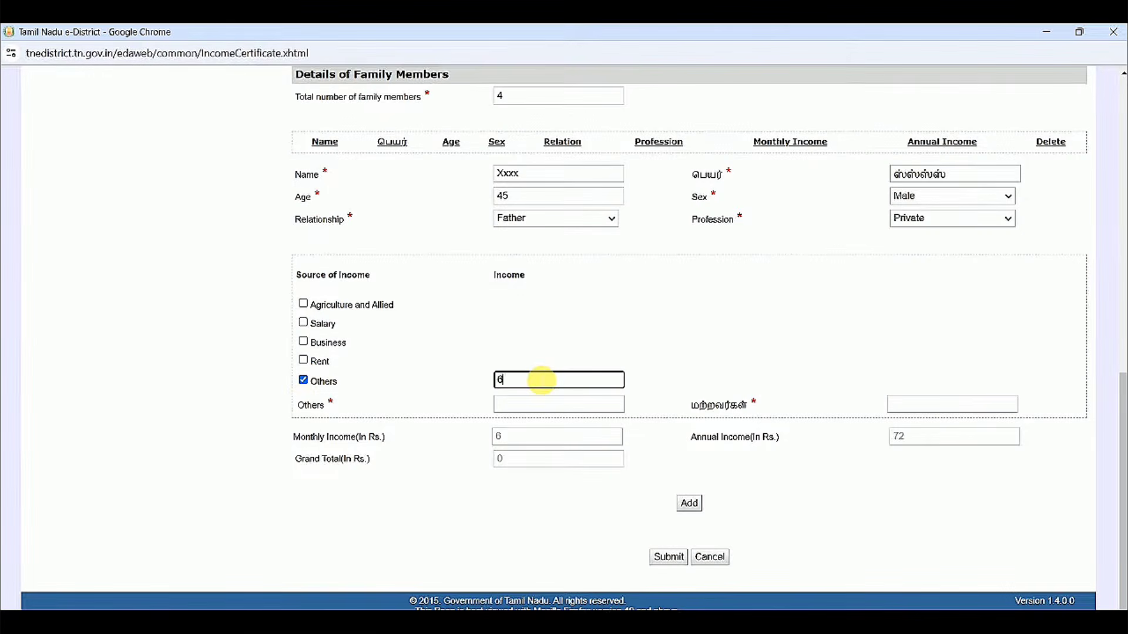
pyautogui.press('BackSpace')
pyautogui.write('7000')
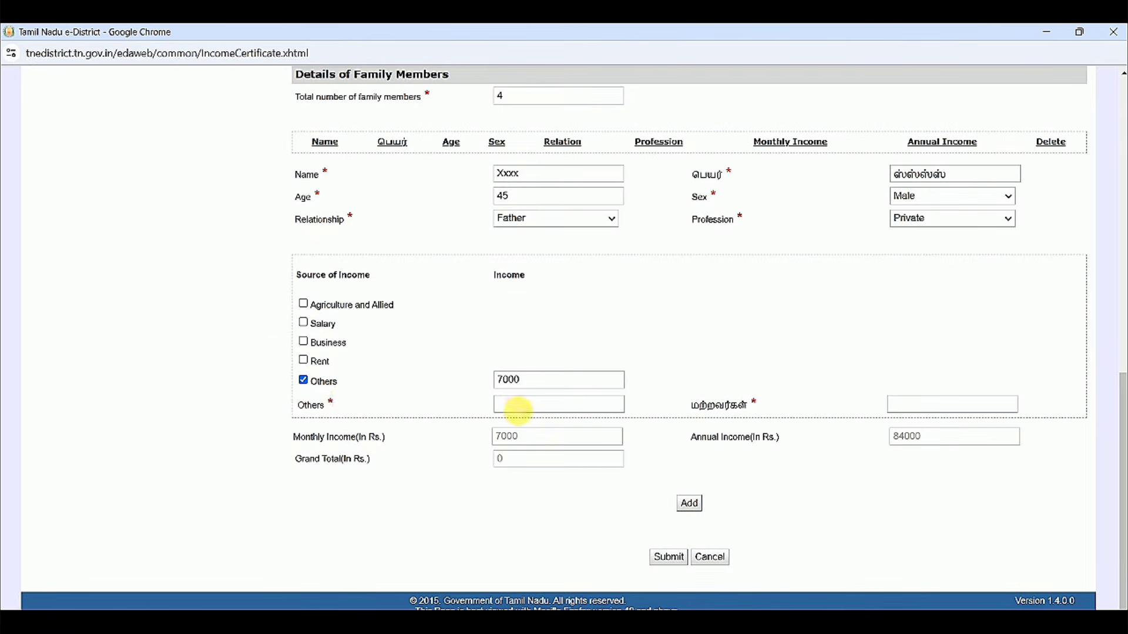
# Step: Describe the father's other source of income in English as FARMER
pyautogui.click(518, 411)
pyautogui.write('F')
pyautogui.press('BackSpace')
pyautogui.write('CAR')
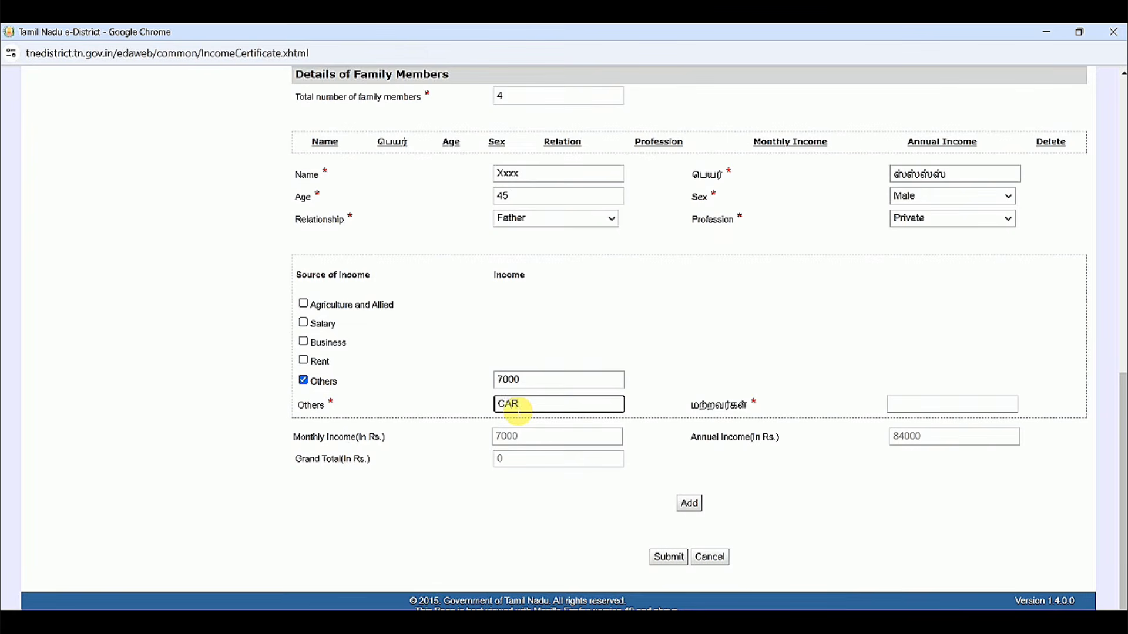
pyautogui.press('BackSpace')
pyautogui.press('BackSpace')
pyautogui.press('BackSpace')
pyautogui.write('FARMER')
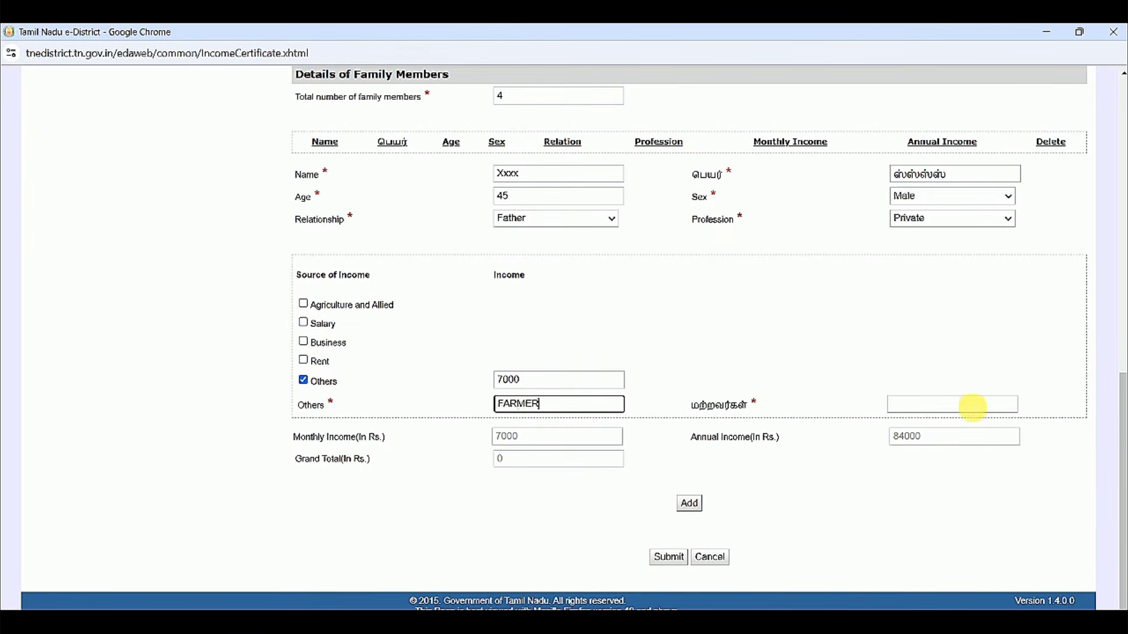
# Step: Enter விவசாயி as the Tamil description of the other income and add the father to the family members
pyautogui.click(1000, 406)
pyautogui.write('விவசாயி')
pyautogui.press('Tab')
pyautogui.click(689, 503)
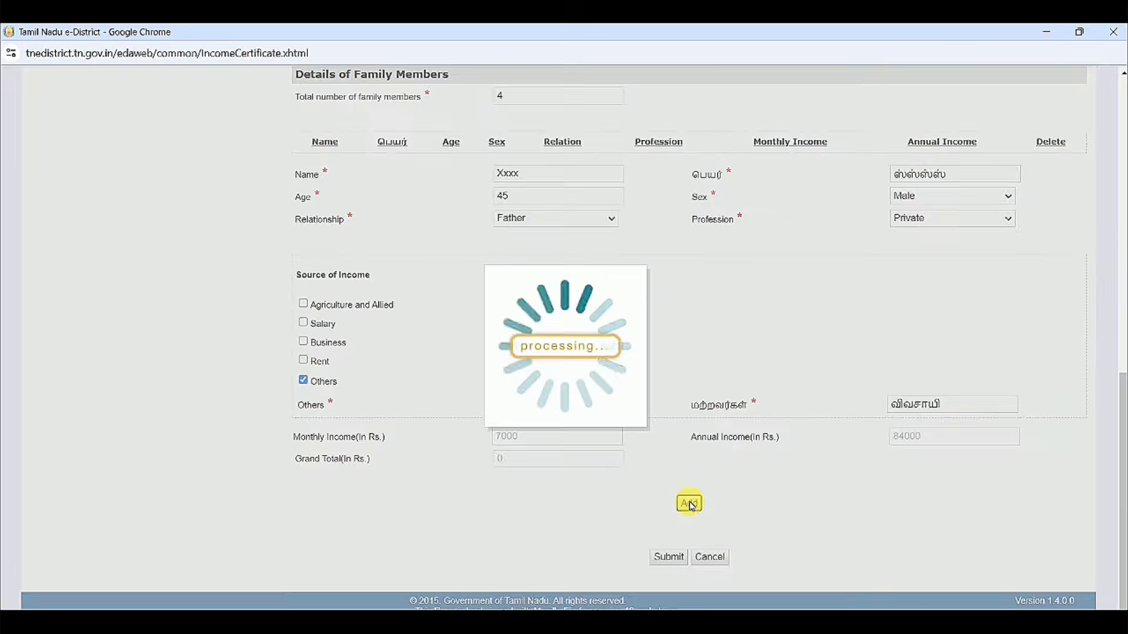
# Step: Enter the second family member's details with placeholder name Yyyy, its Tamil form, age 40 and sex Female
pyautogui.click(574, 210)
pyautogui.write('Yyyy')
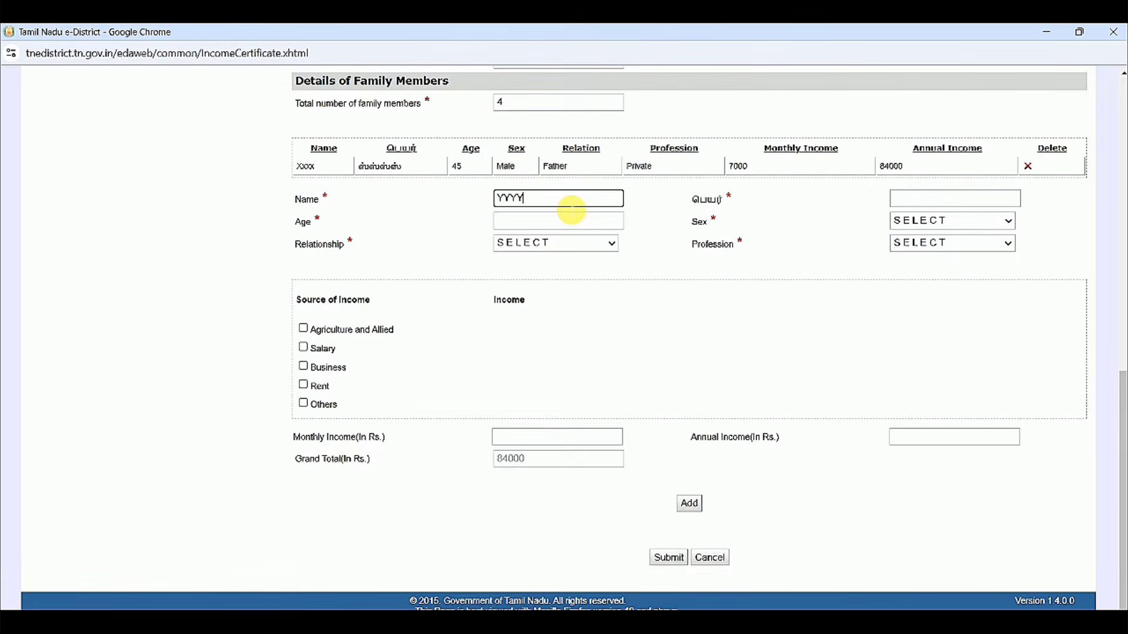
pyautogui.click(919, 197)
pyautogui.write('40')
pyautogui.click(951, 221)
pyautogui.click(911, 255)
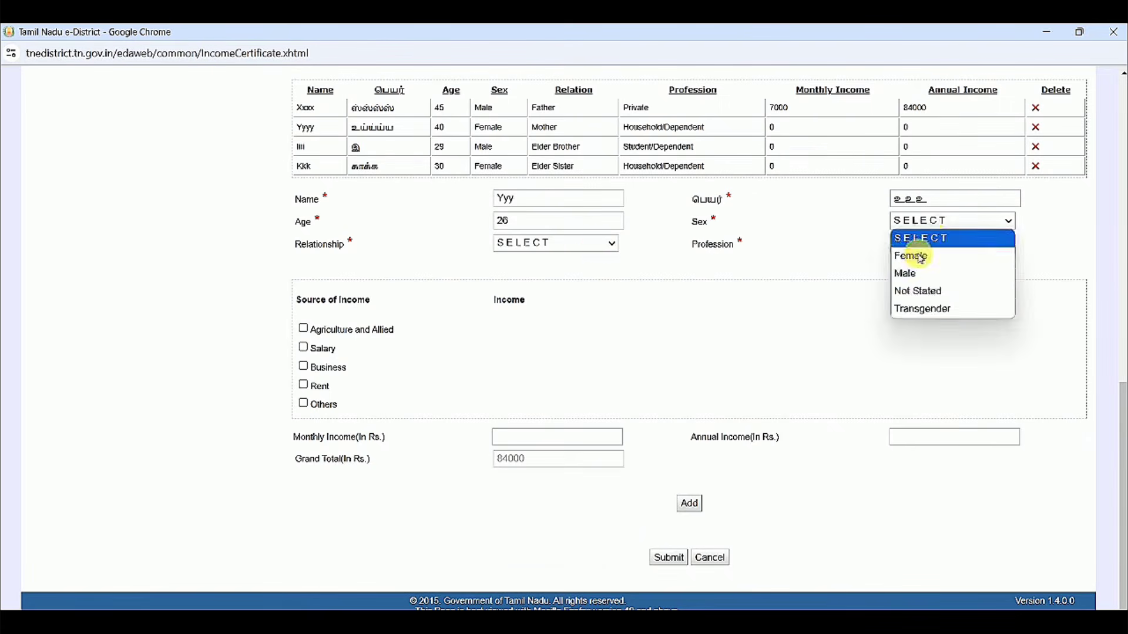
# Step: Complete the entry for member Yyy as Male, Self and Student/Dependent, and add it to the family members
pyautogui.click(916, 277)
pyautogui.click(555, 243)
pyautogui.click(532, 279)
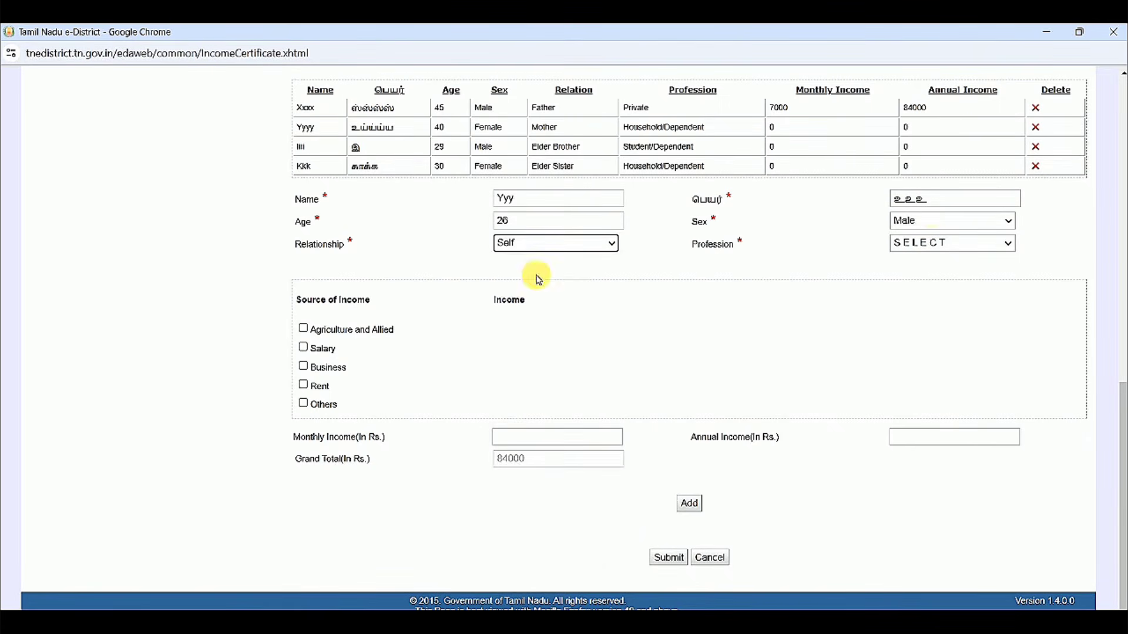
pyautogui.click(945, 243)
pyautogui.click(932, 367)
pyautogui.click(689, 503)
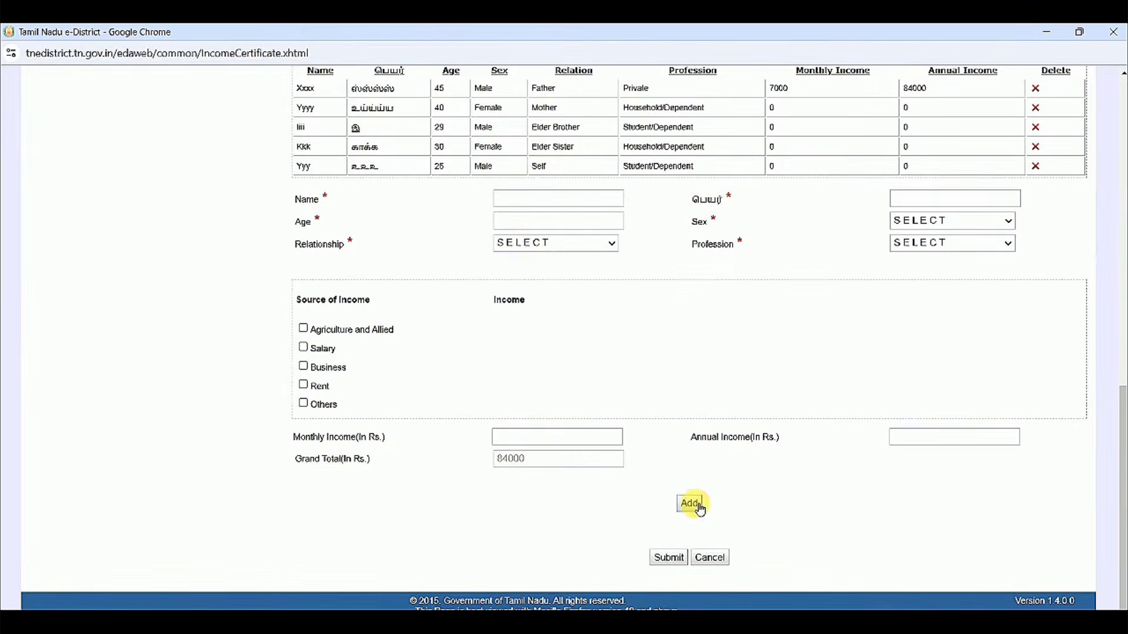
# Step: Try Younger Brother, followed by Younger Sister, as the relationship for another family member
pyautogui.click(534, 245)
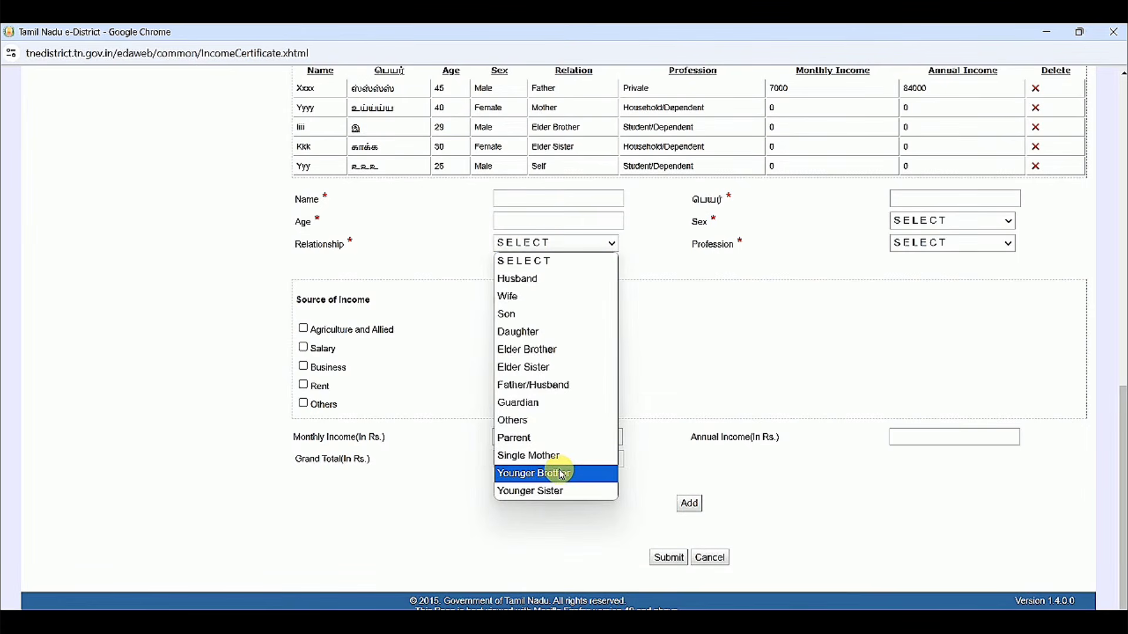
pyautogui.click(541, 473)
pyautogui.click(594, 244)
pyautogui.click(582, 491)
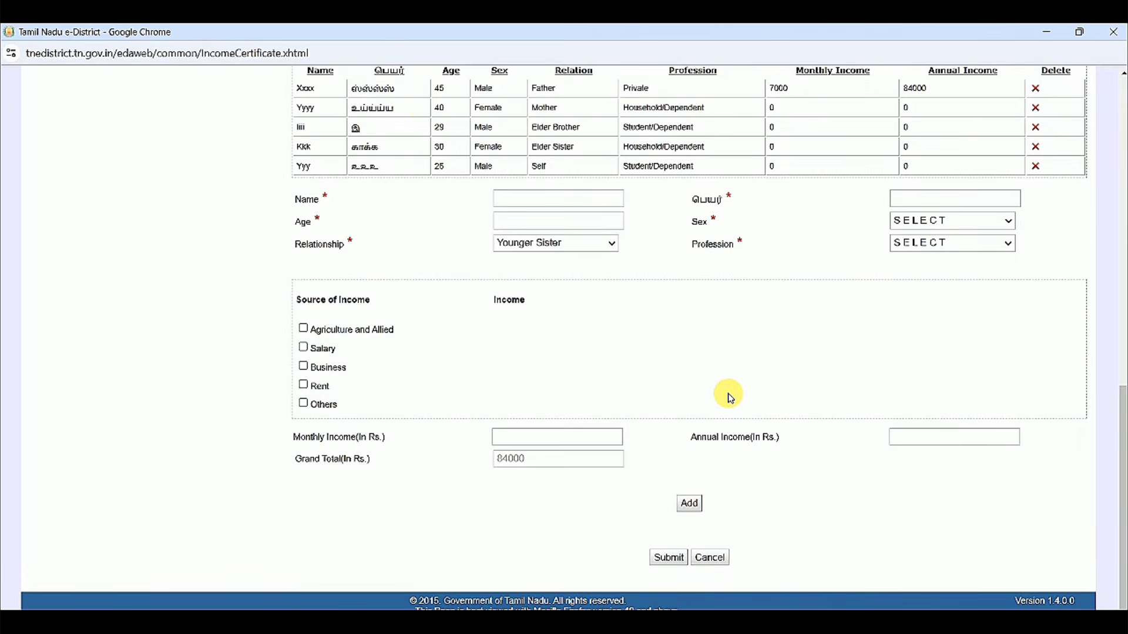
# Step: Delete the Self record of member Yyy from the family members table
pyautogui.click(1036, 167)
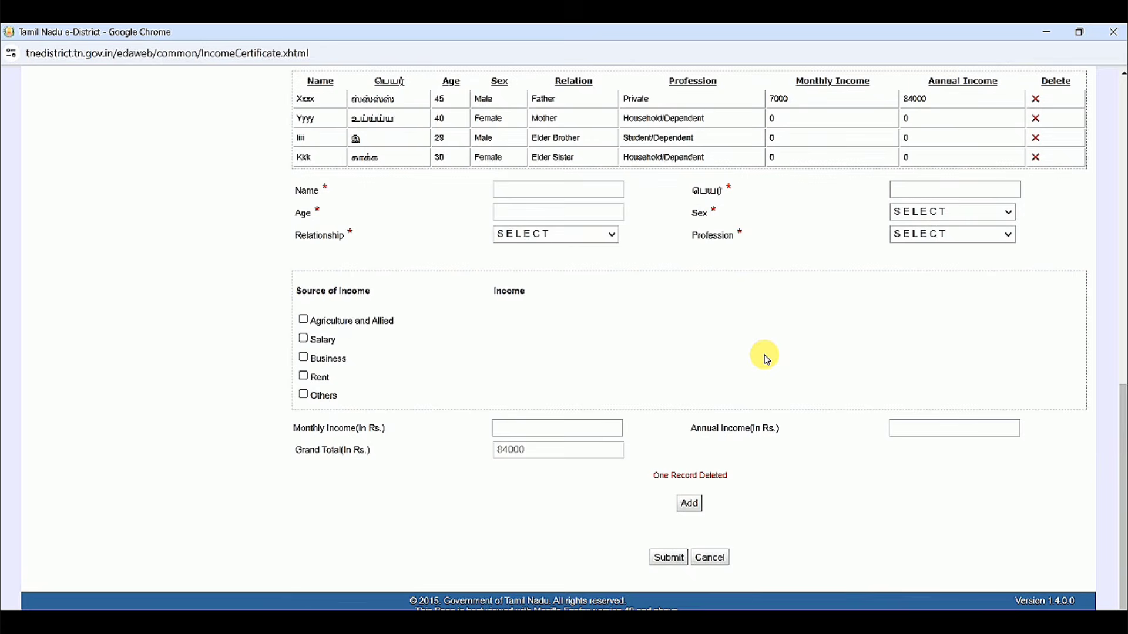
pyautogui.scroll(3, 767, 360)
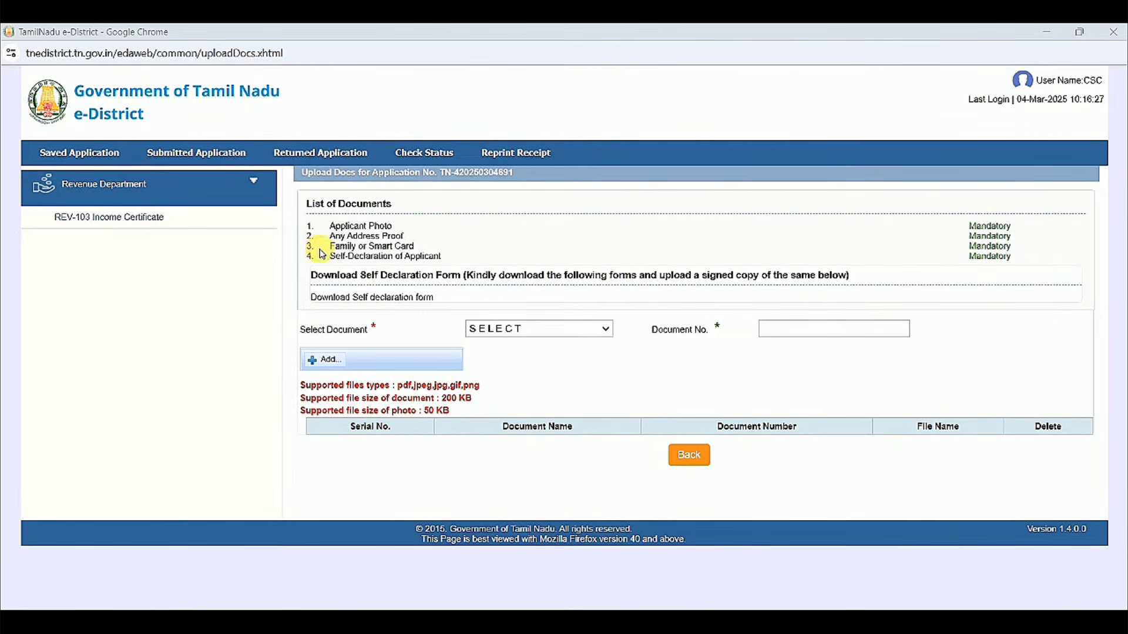
# Step: Choose Applicant Photo as the document to upload and enter PHOTO as its document number
pyautogui.click(511, 330)
pyautogui.click(503, 358)
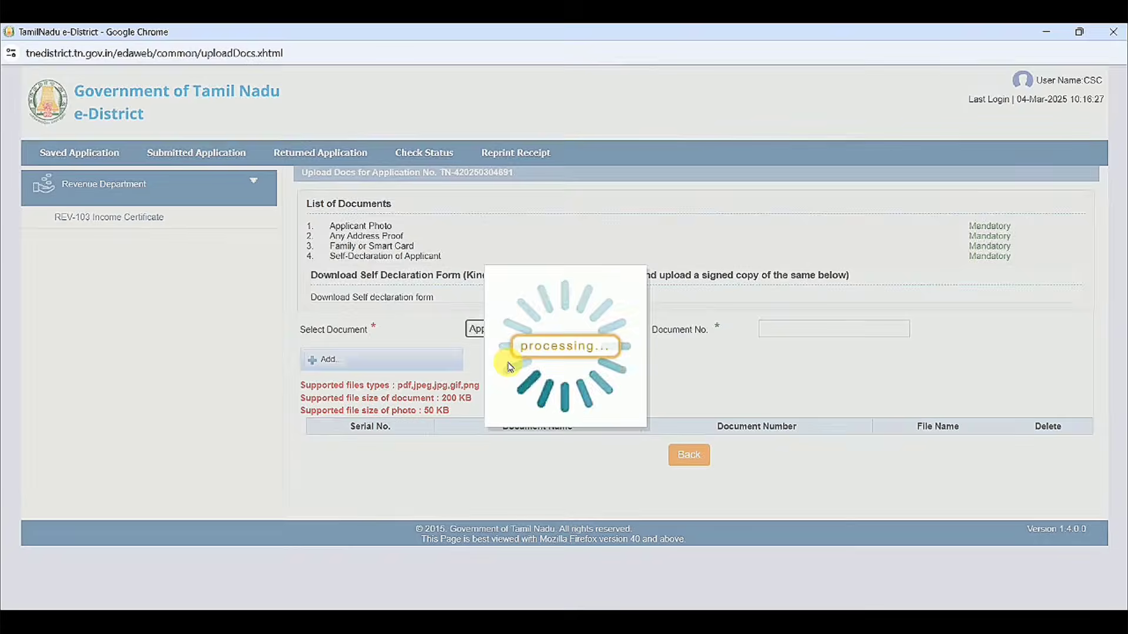
pyautogui.click(813, 330)
pyautogui.write('PHOTO')
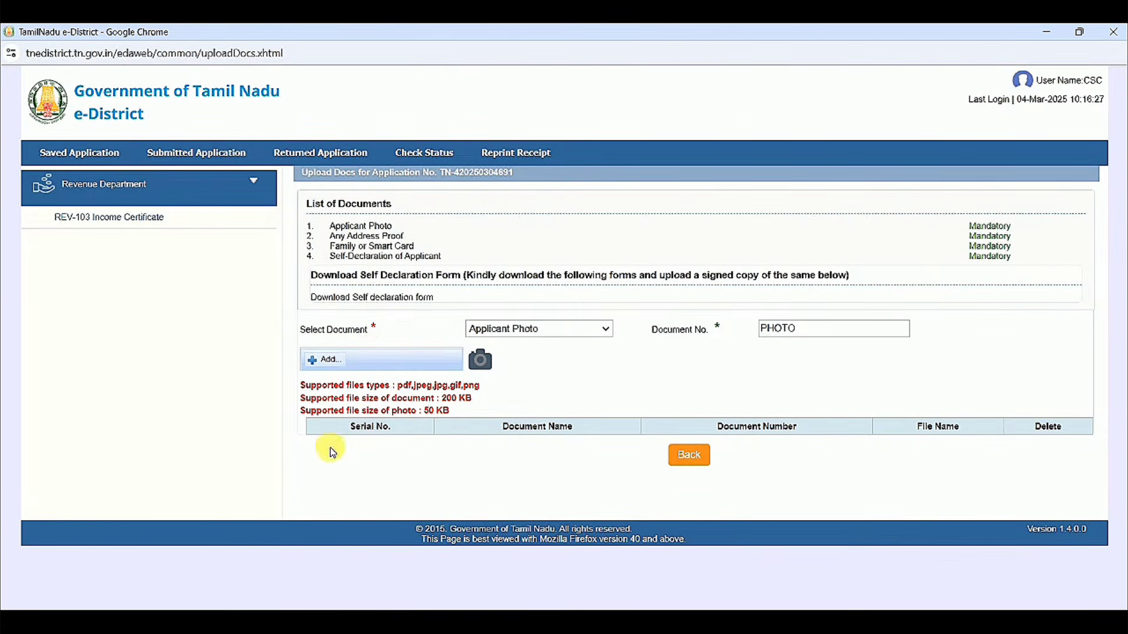
# Step: Change the document to Any Address Proof and enter AADHAR as its document number
pyautogui.click(599, 327)
pyautogui.click(541, 383)
pyautogui.doubleClick(856, 329)
pyautogui.write('AADHAR')
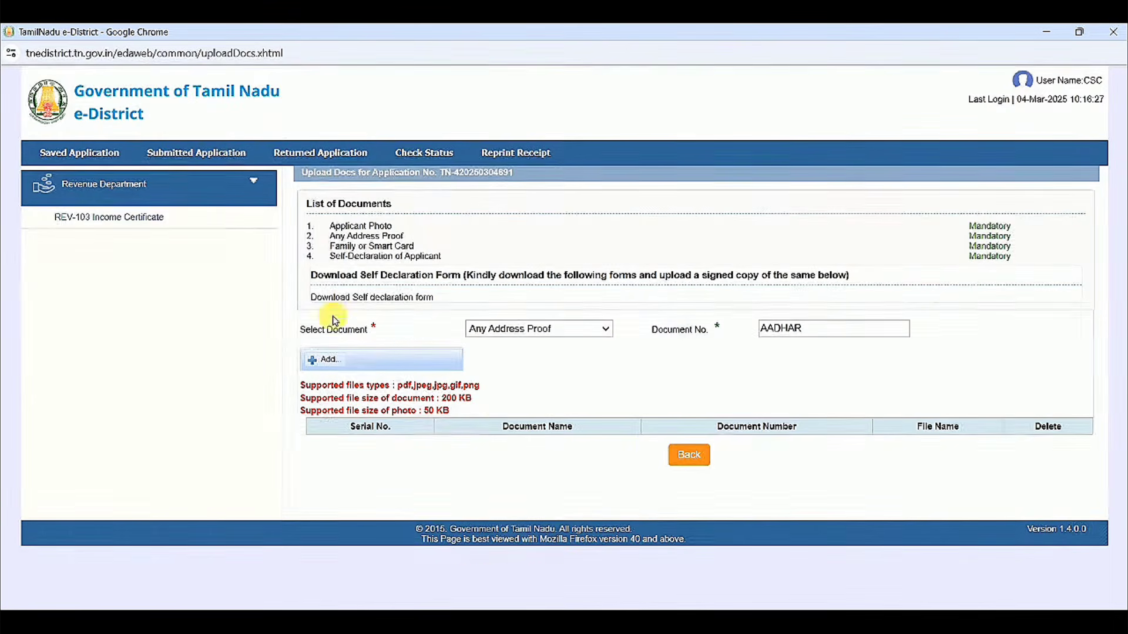
# Step: Change the document to Family or Smart Card and enter SMART as its document number
pyautogui.click(500, 326)
pyautogui.click(510, 398)
pyautogui.doubleClick(851, 329)
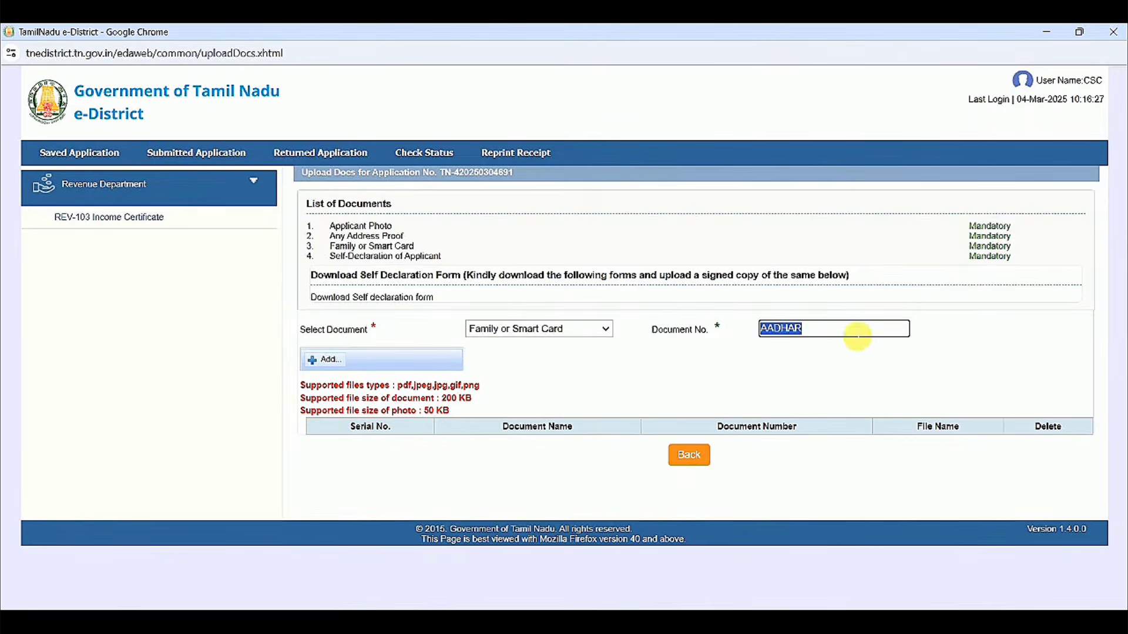
pyautogui.write('SMART')
# Step: Look through the document types available for upload, including Self-Declaration of Applicant
pyautogui.click(531, 329)
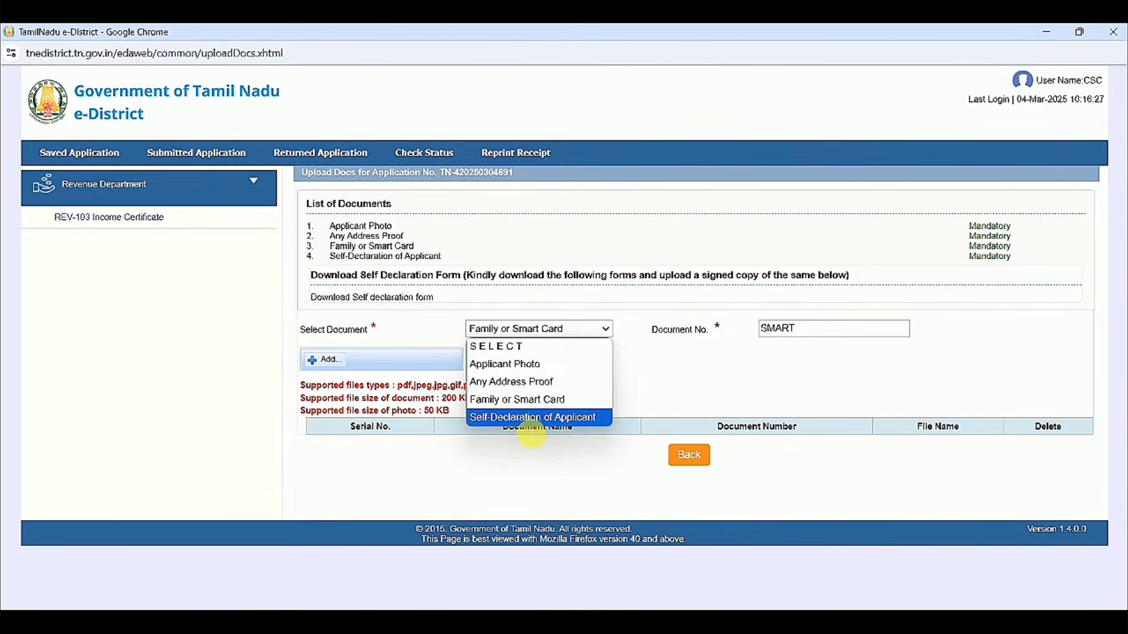
pyautogui.click(374, 304)
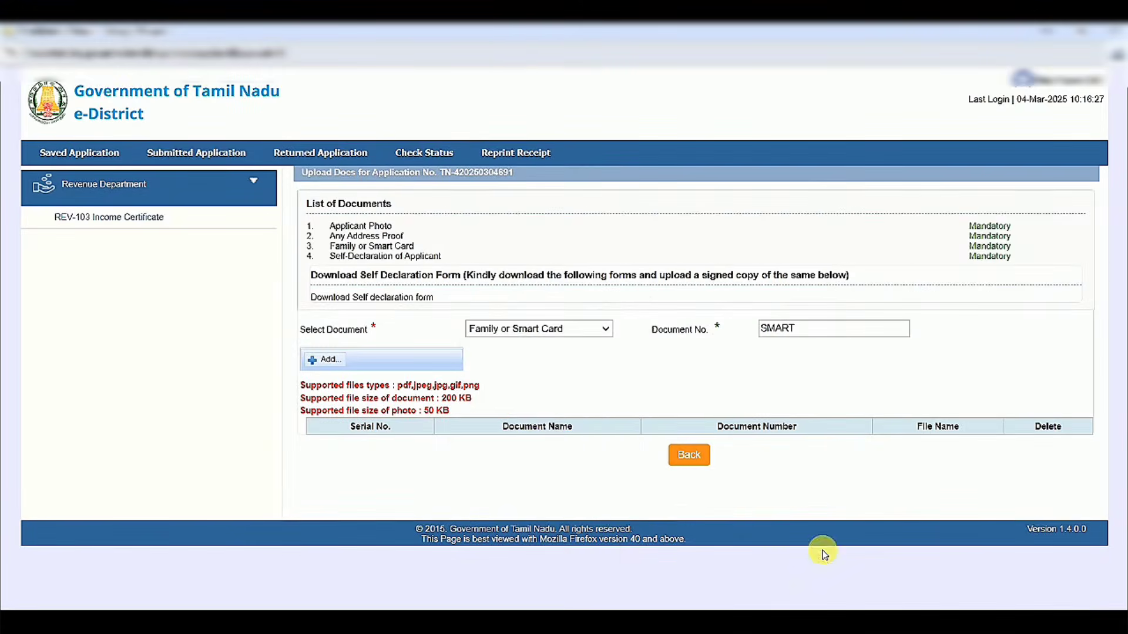
pyautogui.click(539, 328)
pyautogui.click(529, 376)
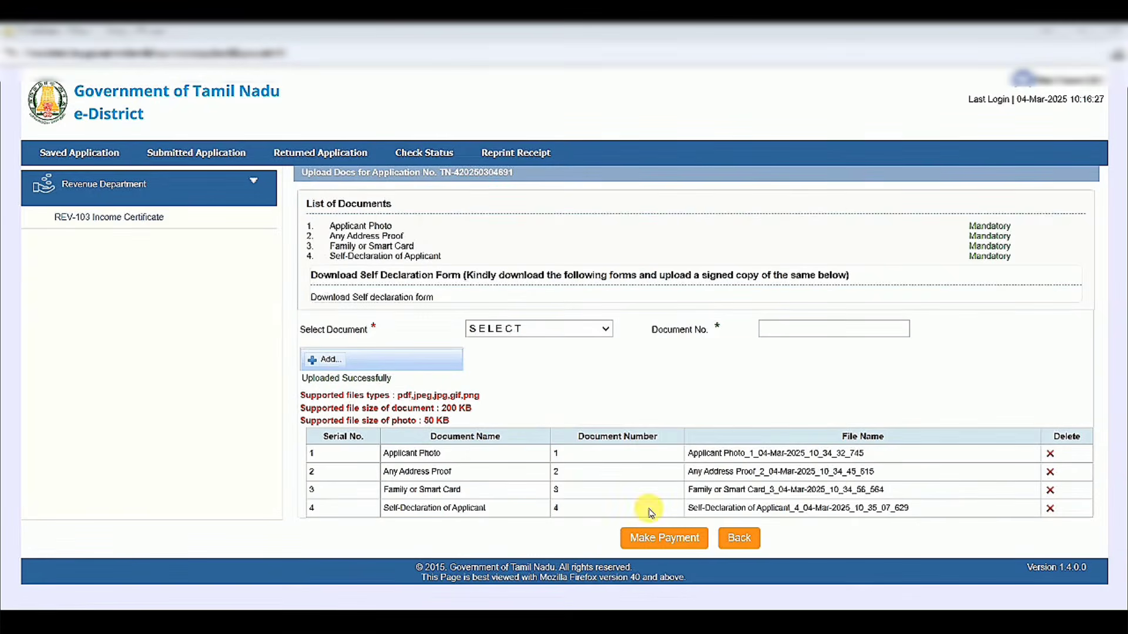
# Step: Proceed from the uploaded documents to payment and continue with the Online pay mode to the payment gateway
pyautogui.click(659, 535)
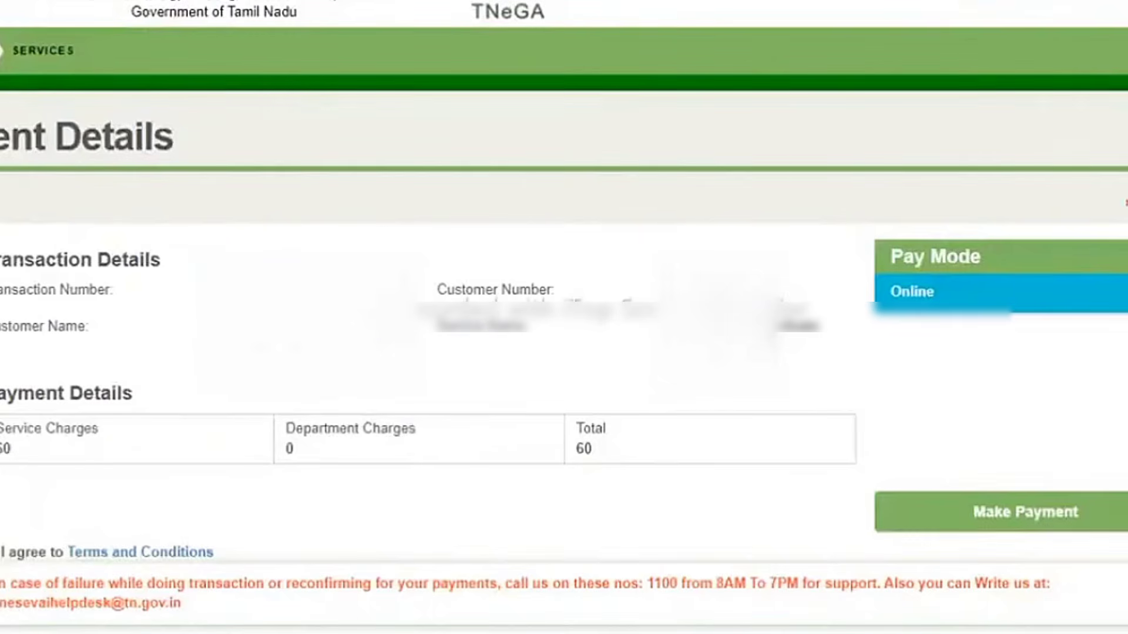
pyautogui.doubleClick(7, 450)
pyautogui.click(122, 457)
pyautogui.click(999, 528)
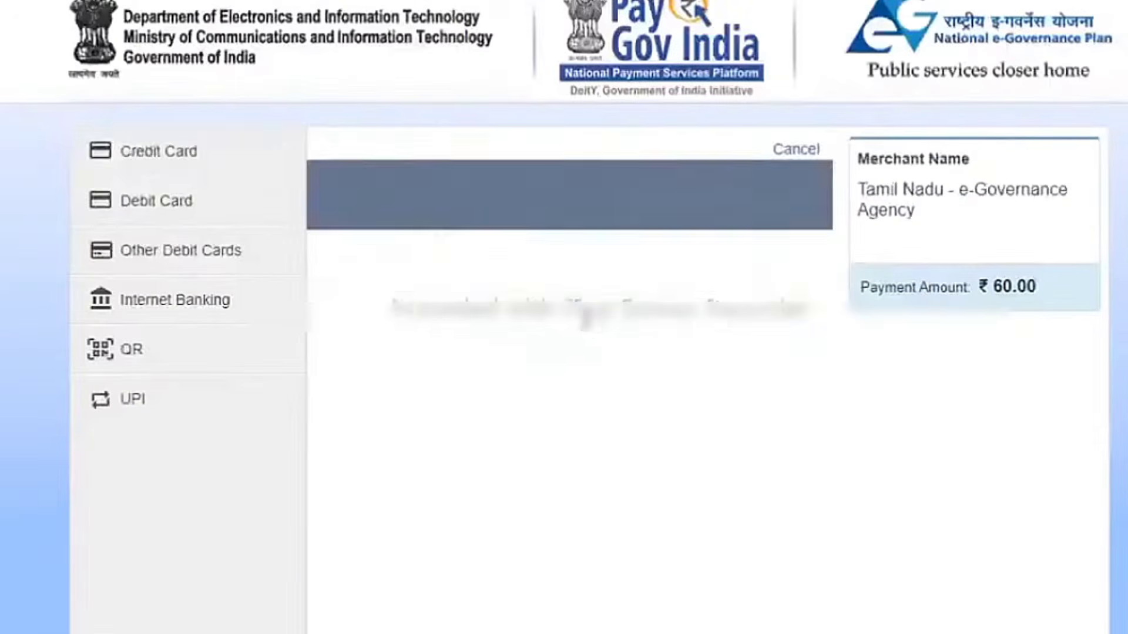
# Step: Look over the payment gateway page, and open the application status check page on the e-Sevai portal
pyautogui.scroll(-3, 257, 210)
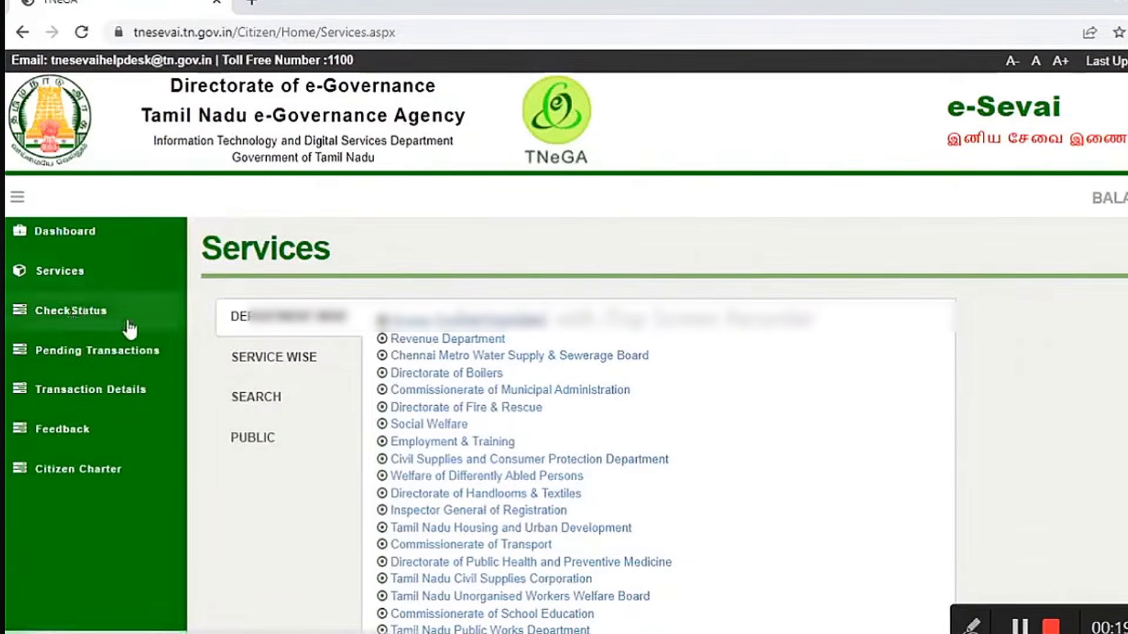
pyautogui.click(129, 327)
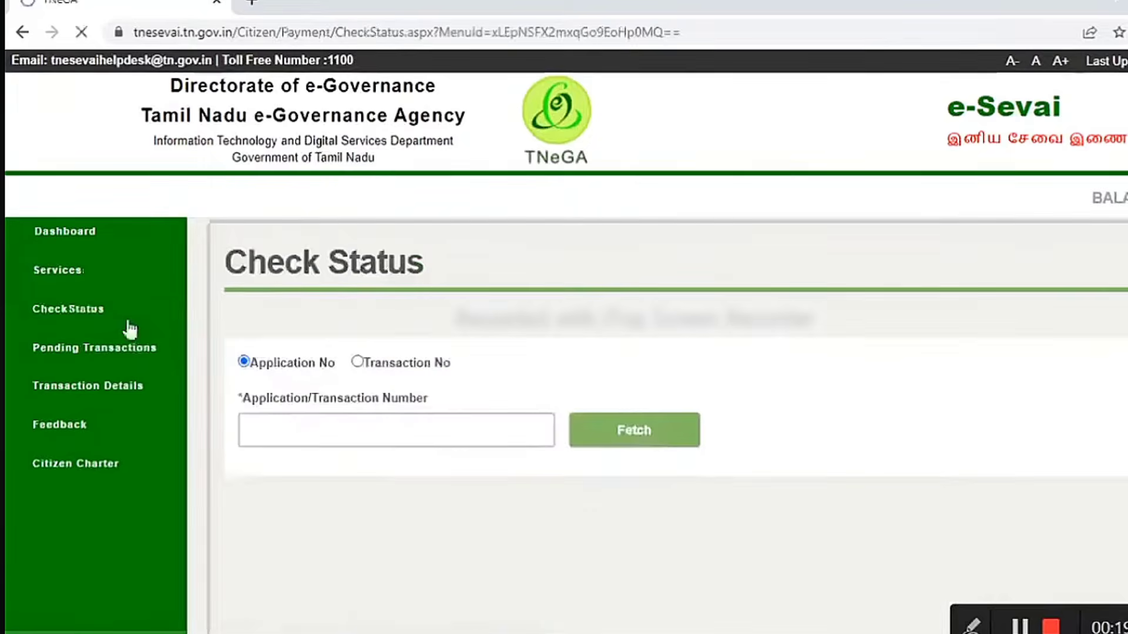